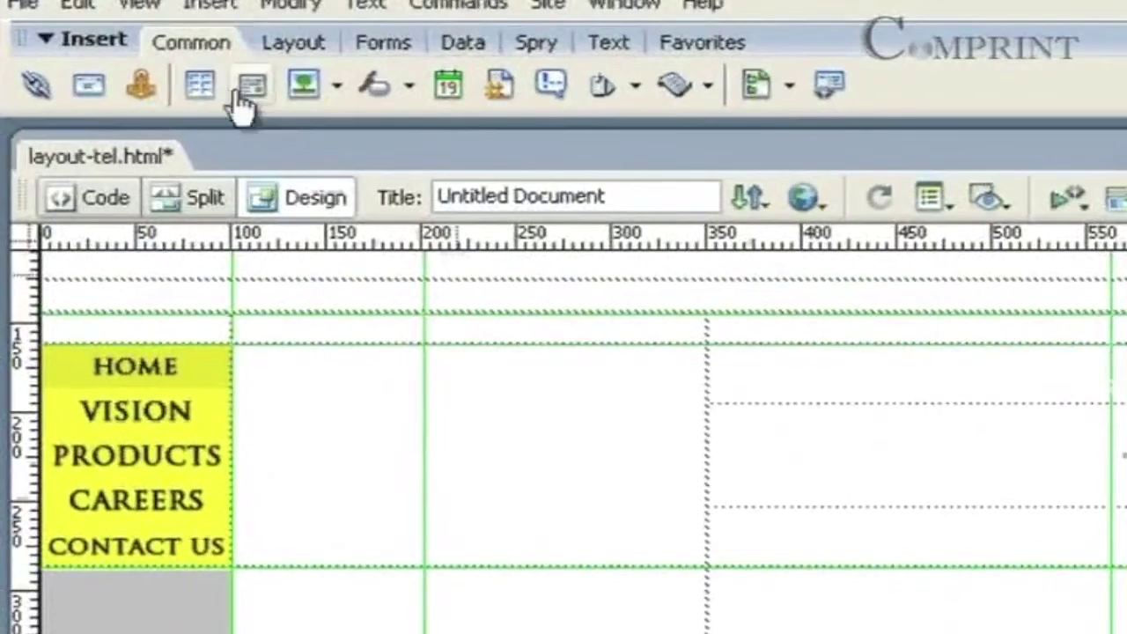
Insert the image 100_1460 from the custompaintbooth folder into the empty table cell beside the Flash animation.
click(335, 85)
click(352, 132)
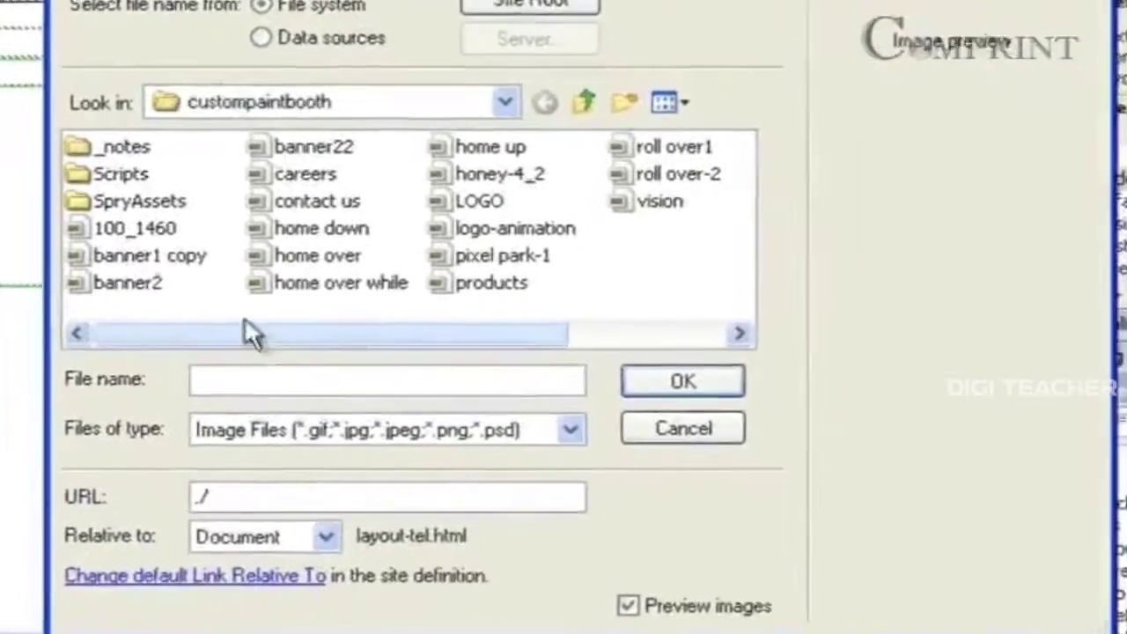
click(104, 230)
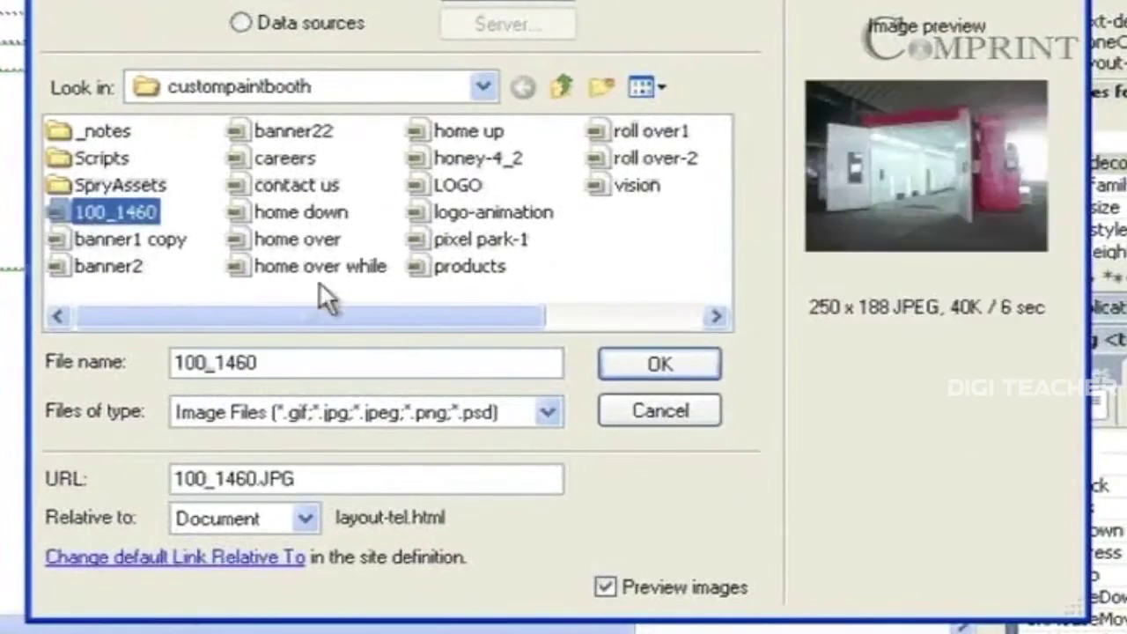
click(668, 361)
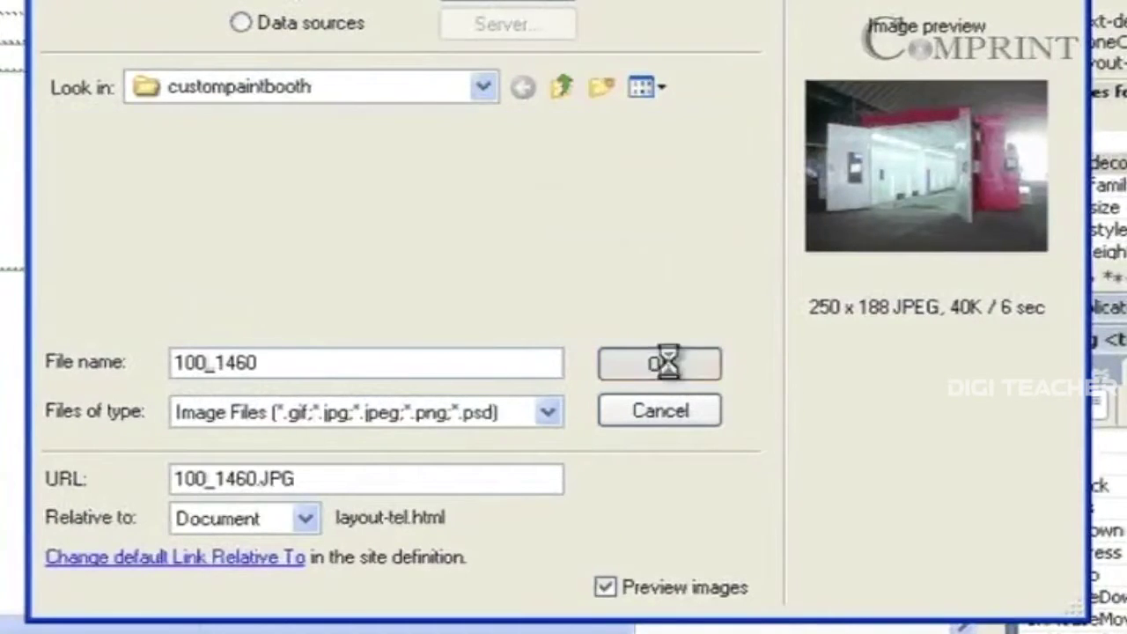
click(863, 236)
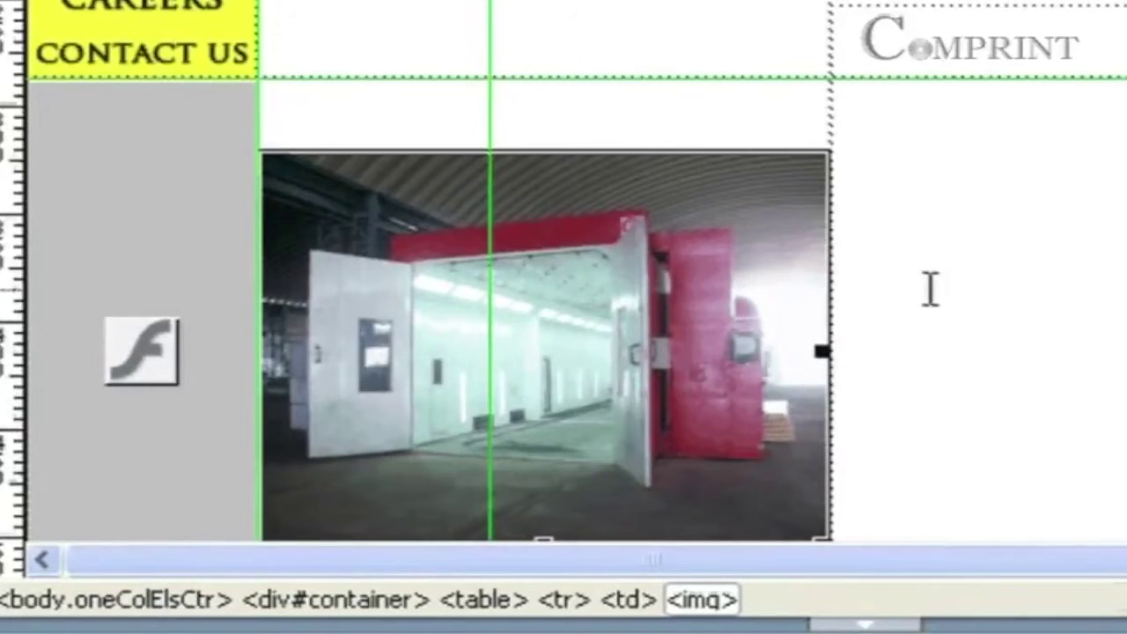
click(921, 323)
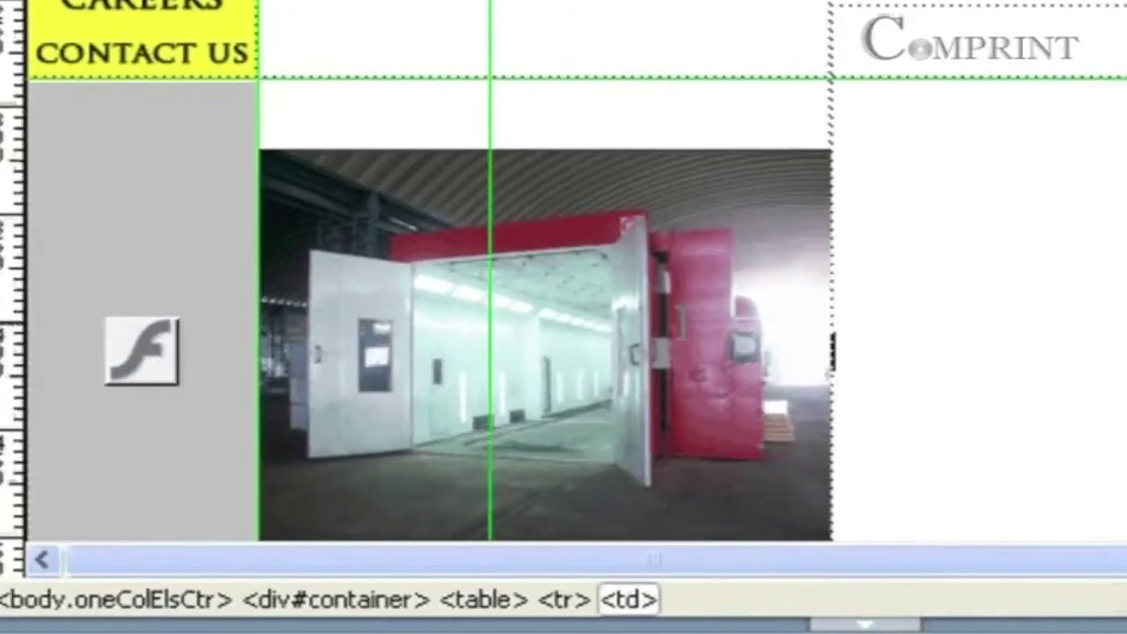
Draw two adjoining rectangular hotspots over the red panels of the inserted booth image and a circular hotspot over the open door's window.
click(682, 322)
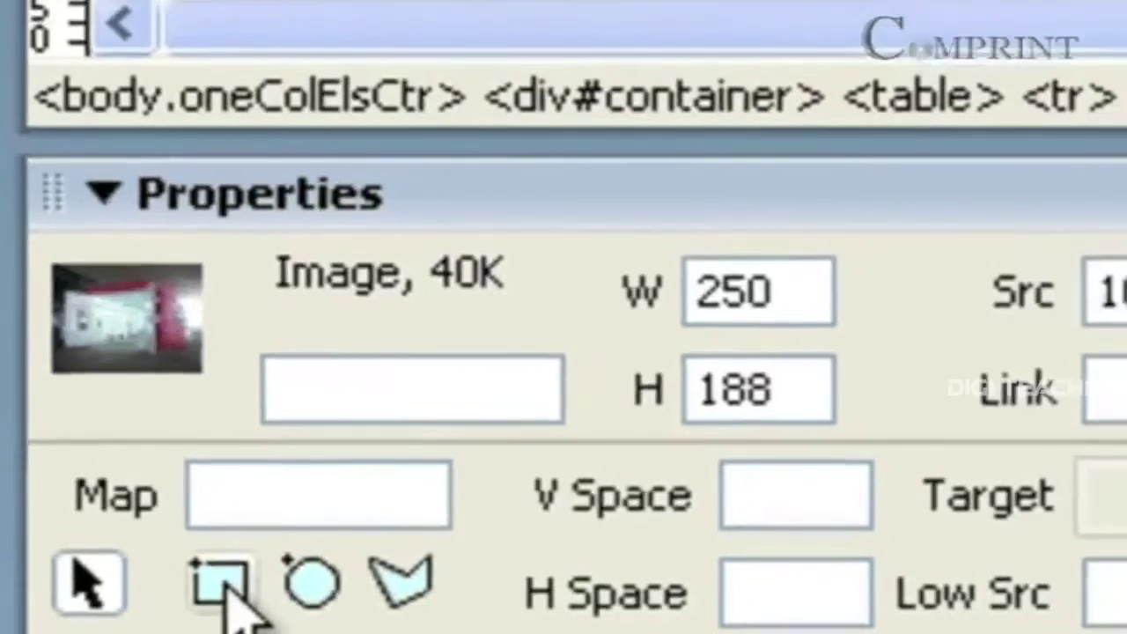
click(231, 590)
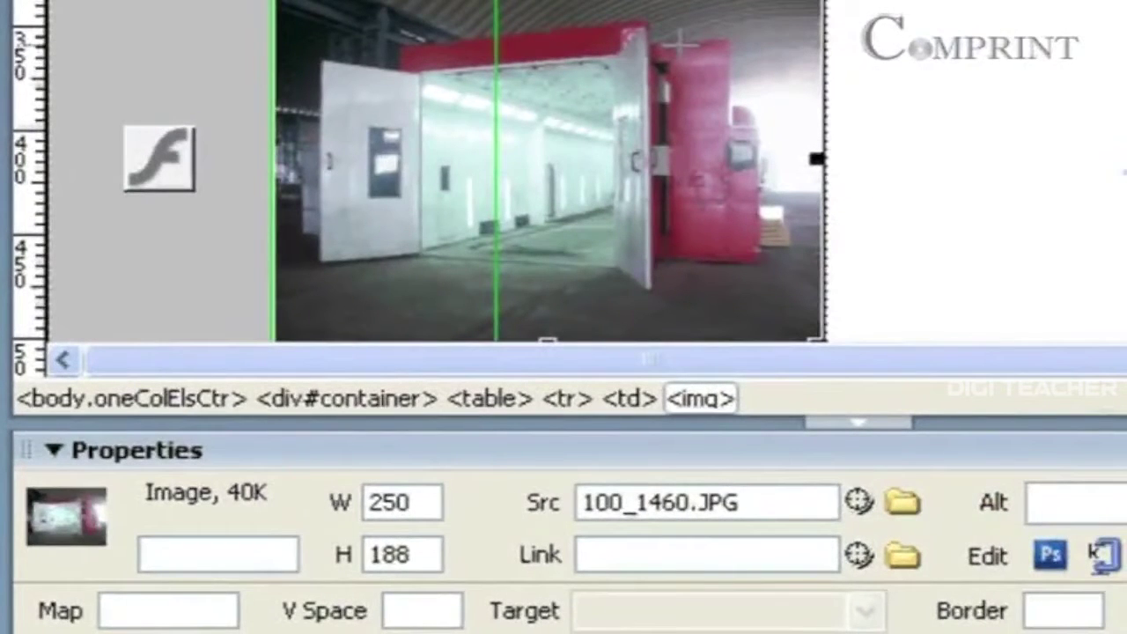
drag(667, 46, 730, 267)
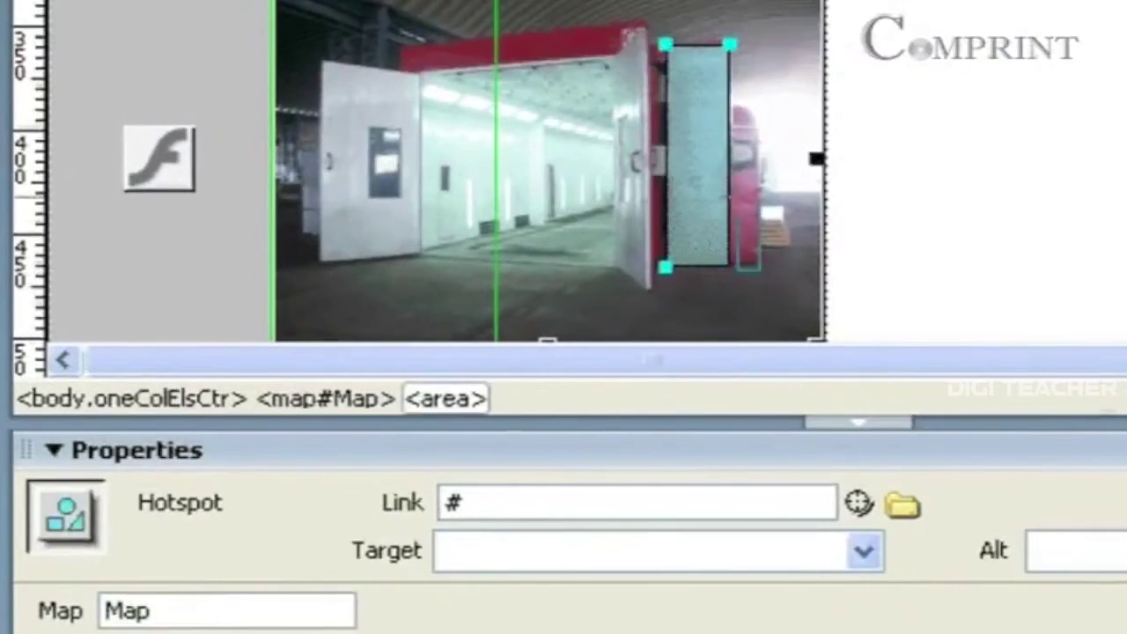
drag(724, 108, 727, 108)
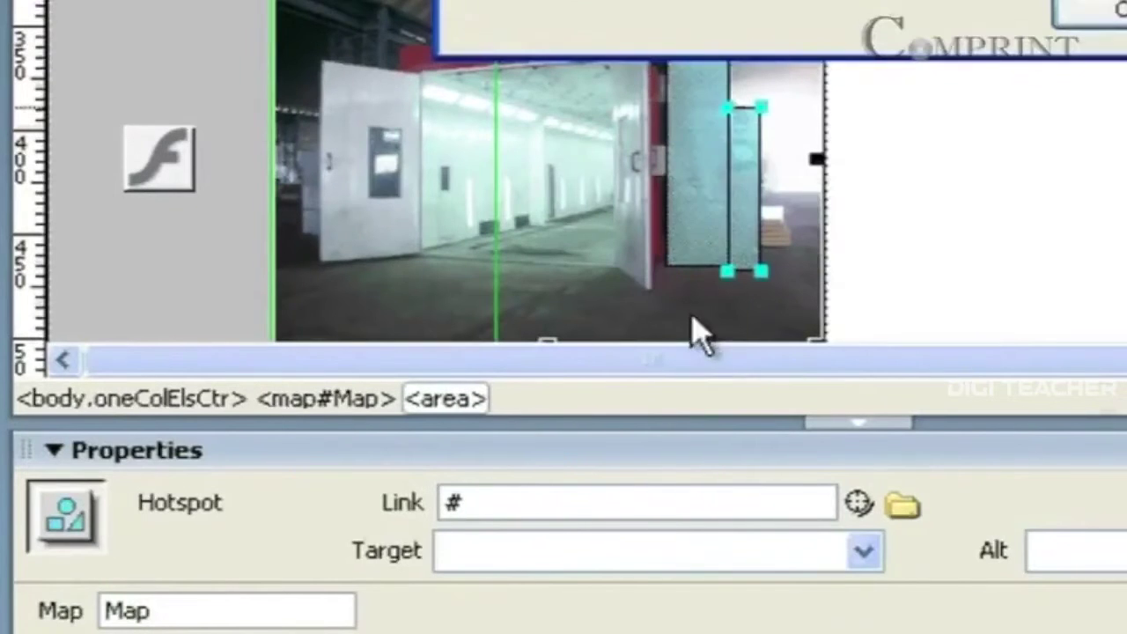
click(1083, 31)
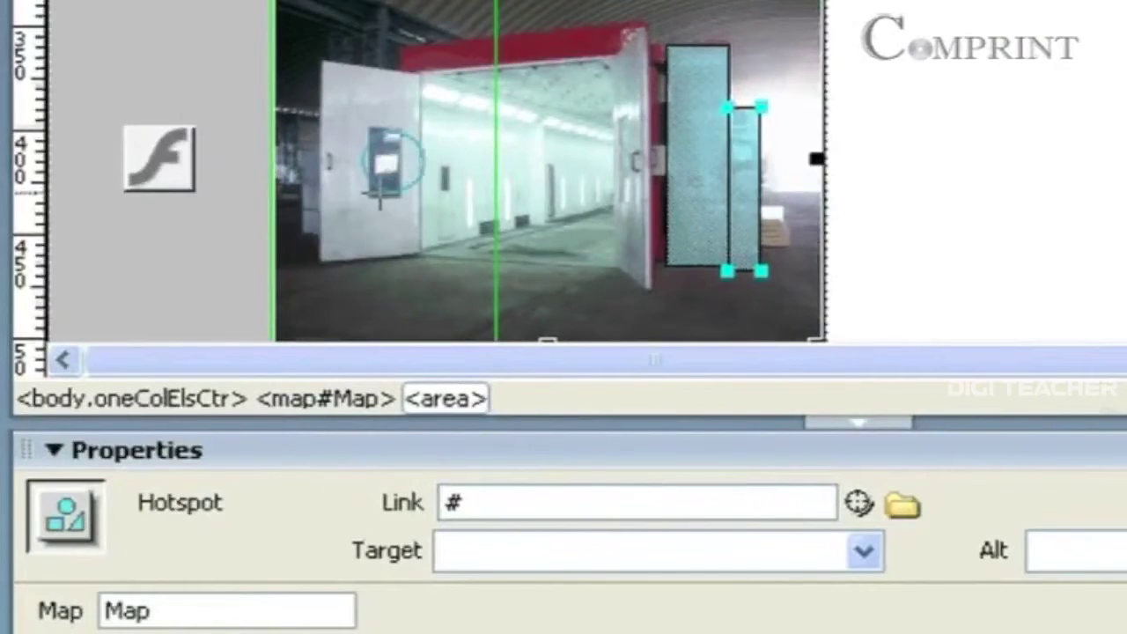
drag(360, 185, 416, 130)
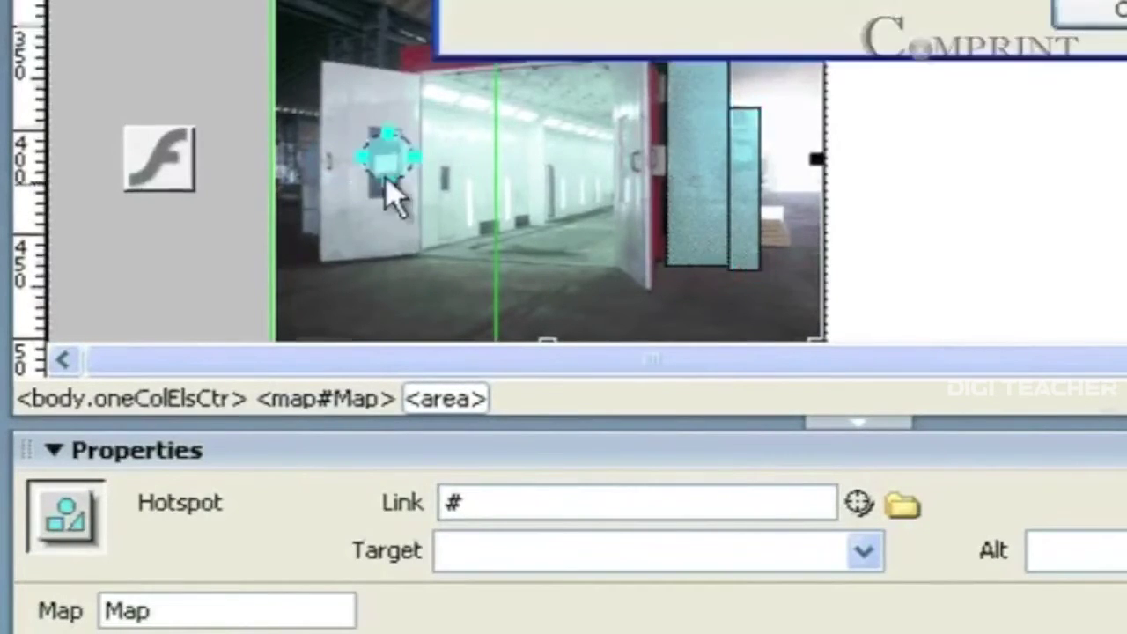
click(1109, 12)
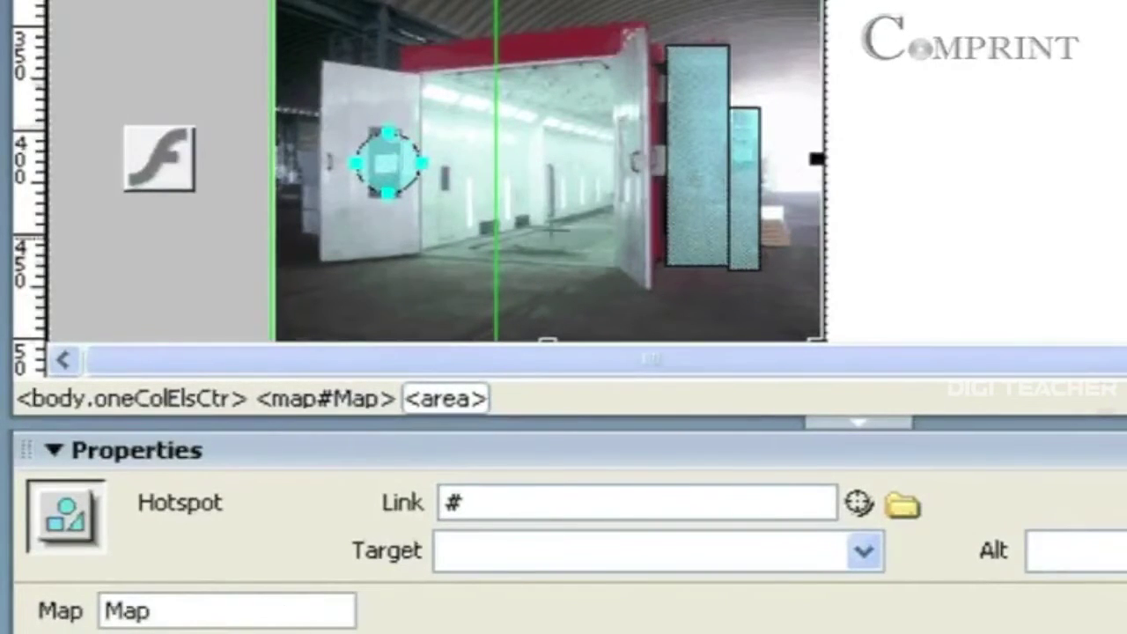
Draw a polygon hotspot over the ceiling area inside the booth opening, using its corners as vertices.
click(610, 138)
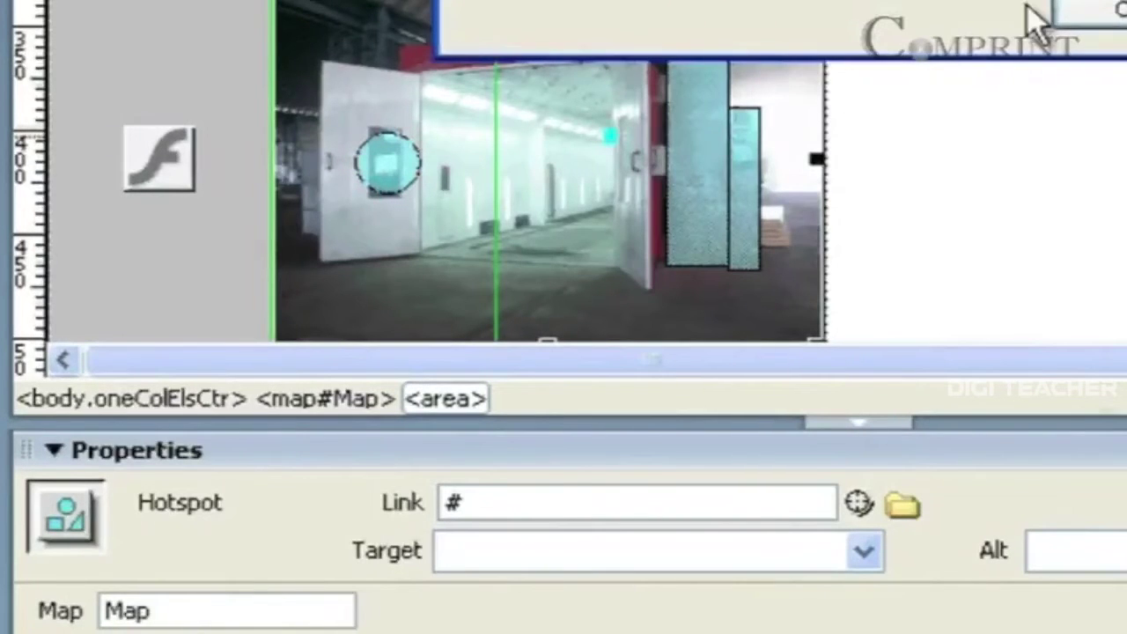
click(1107, 12)
click(431, 72)
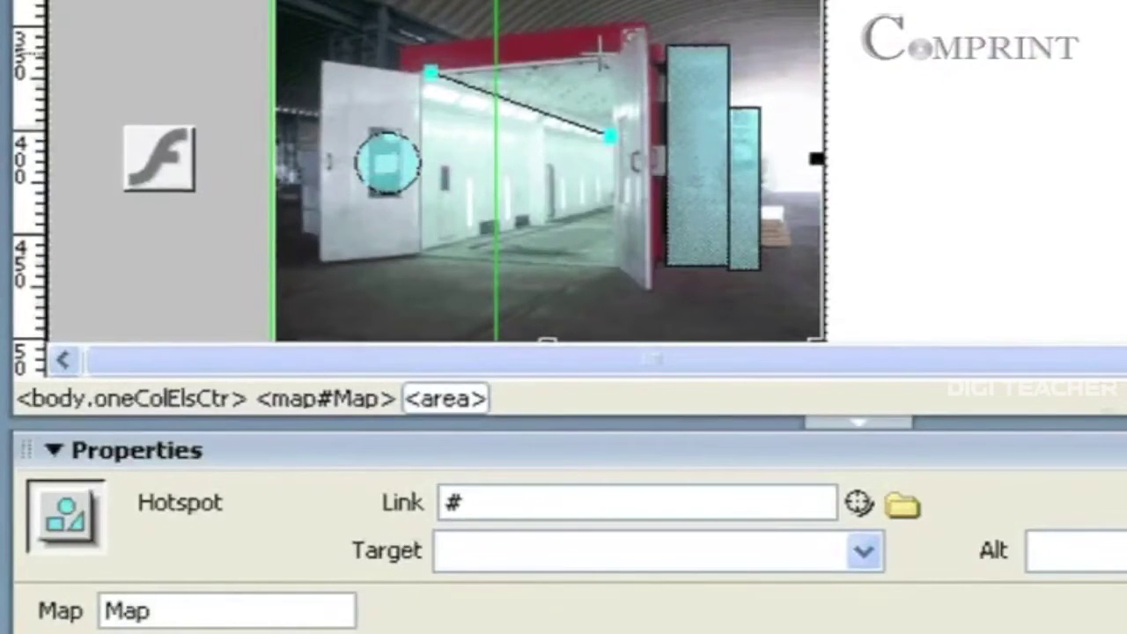
click(599, 53)
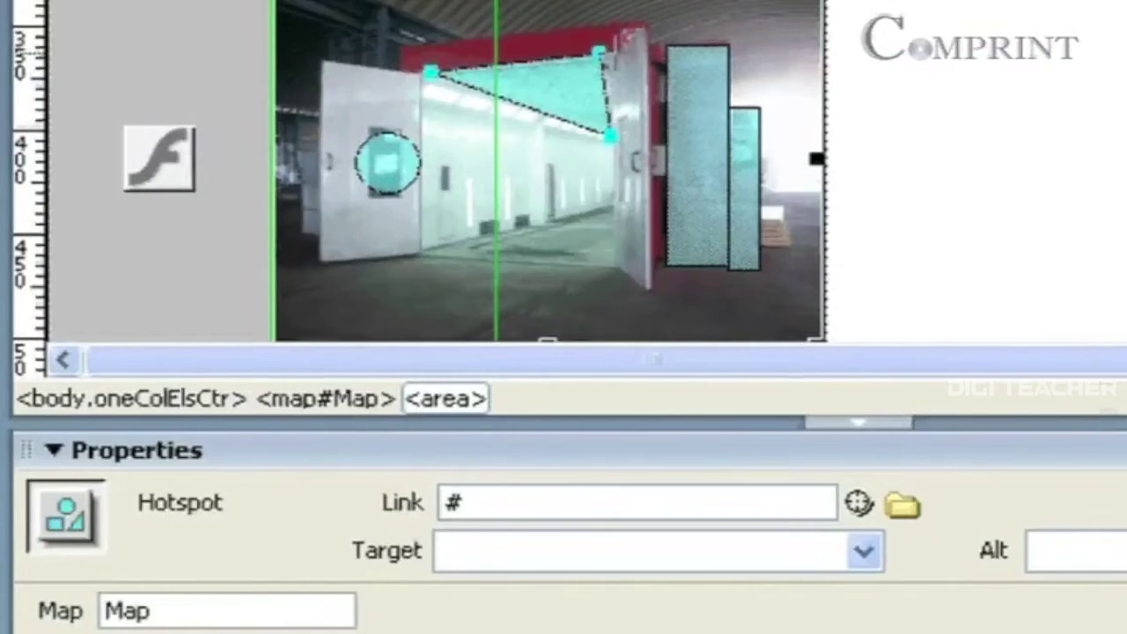
click(614, 53)
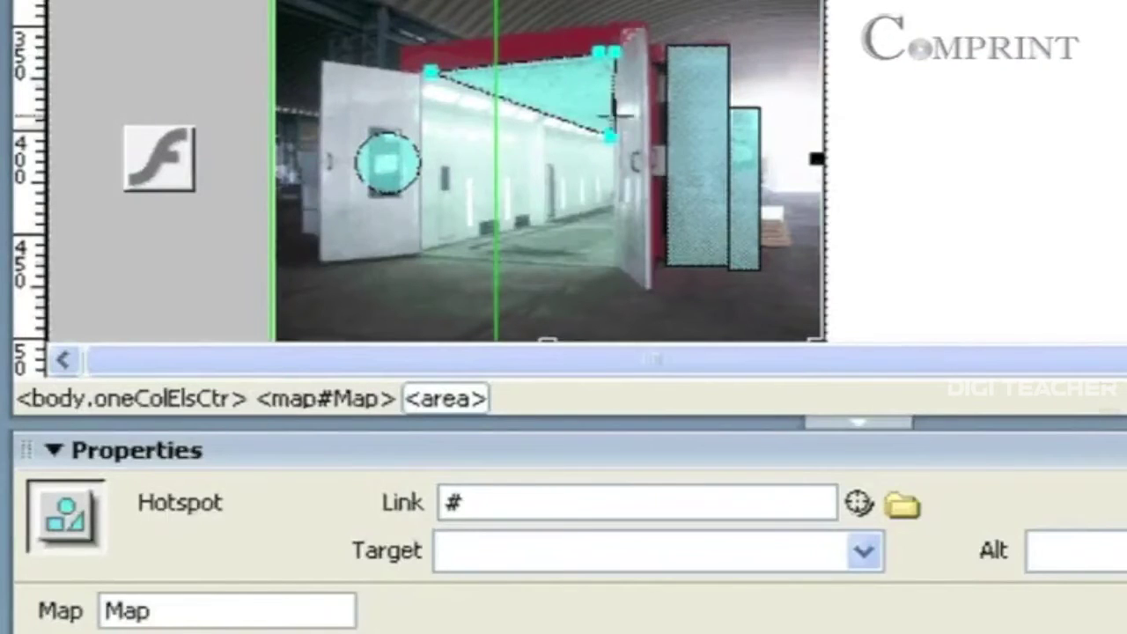
double_click(614, 139)
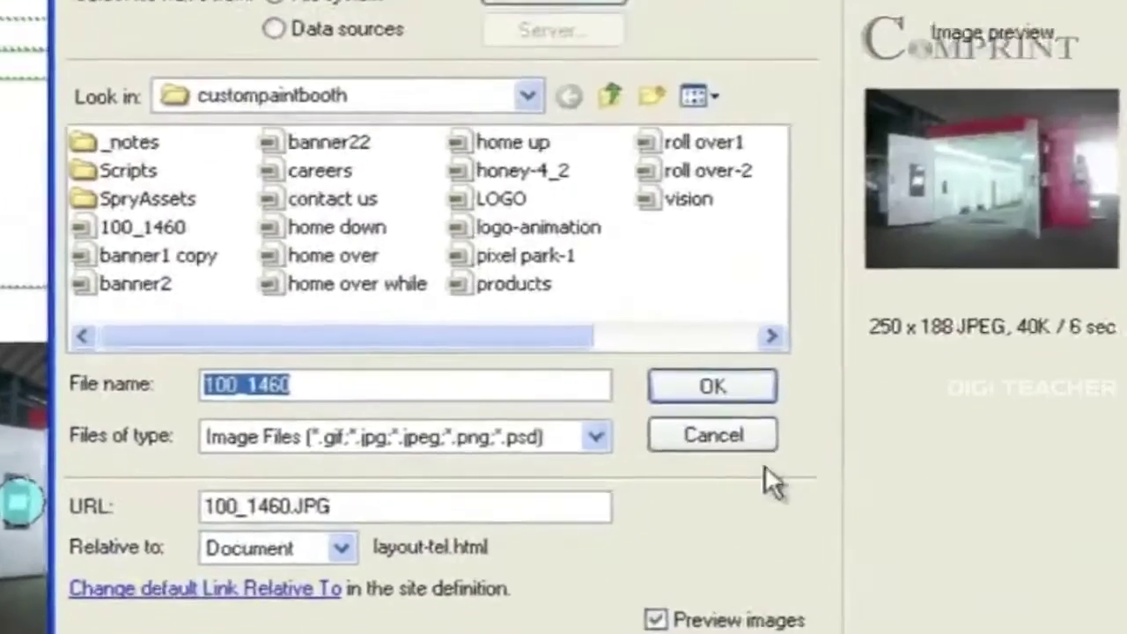
click(667, 480)
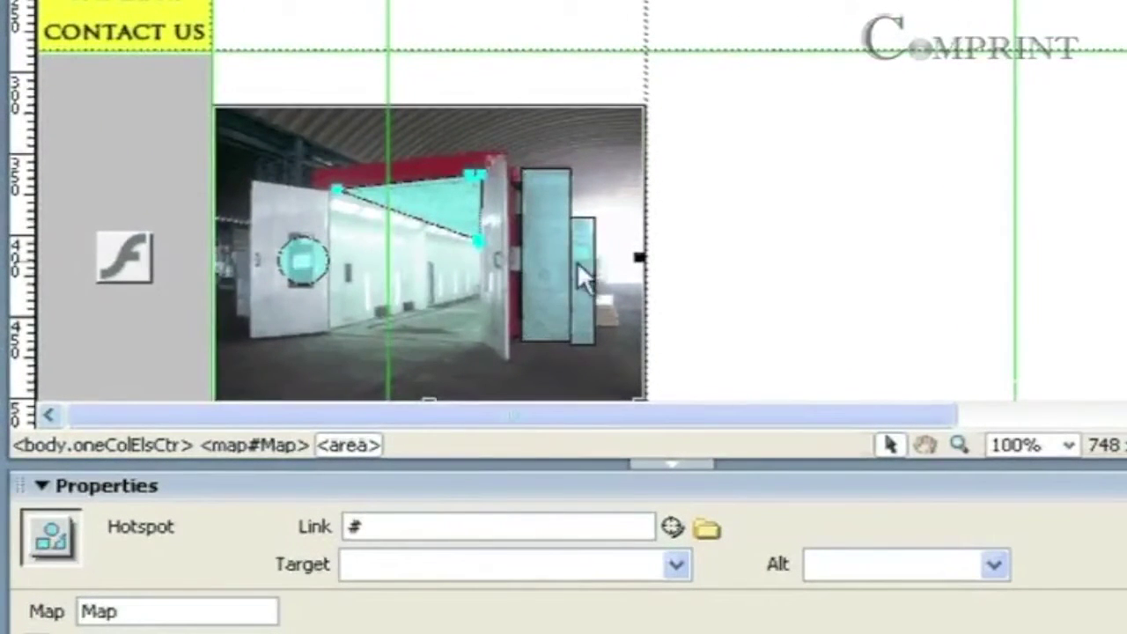
click(577, 355)
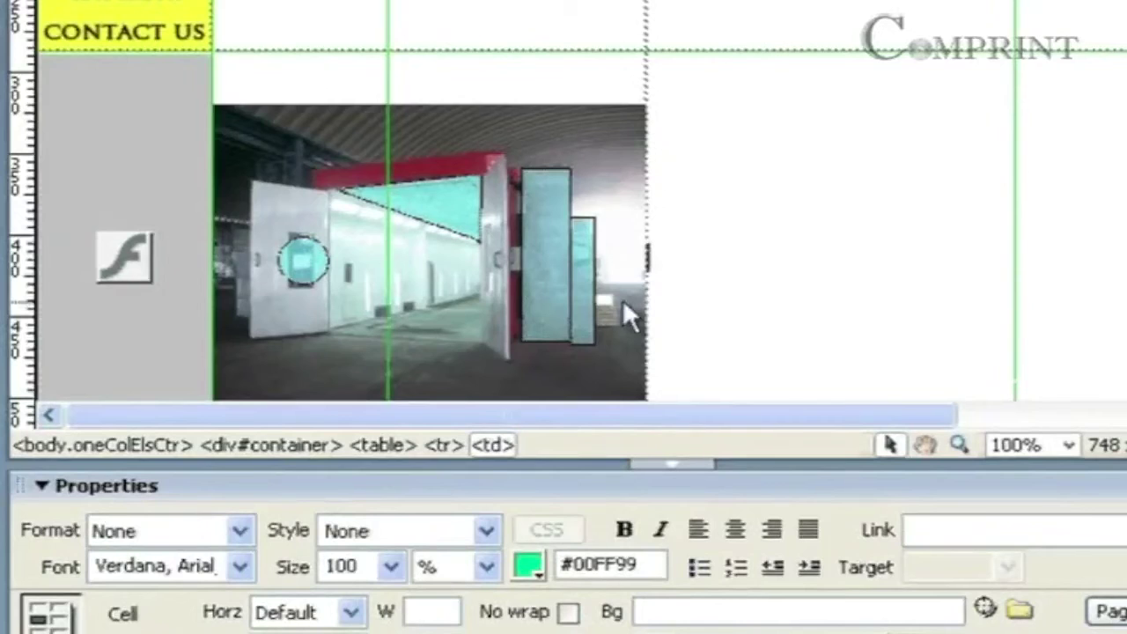
Link the narrow rectangular hotspot on the booth image to the file Untitled-3.html.
click(583, 259)
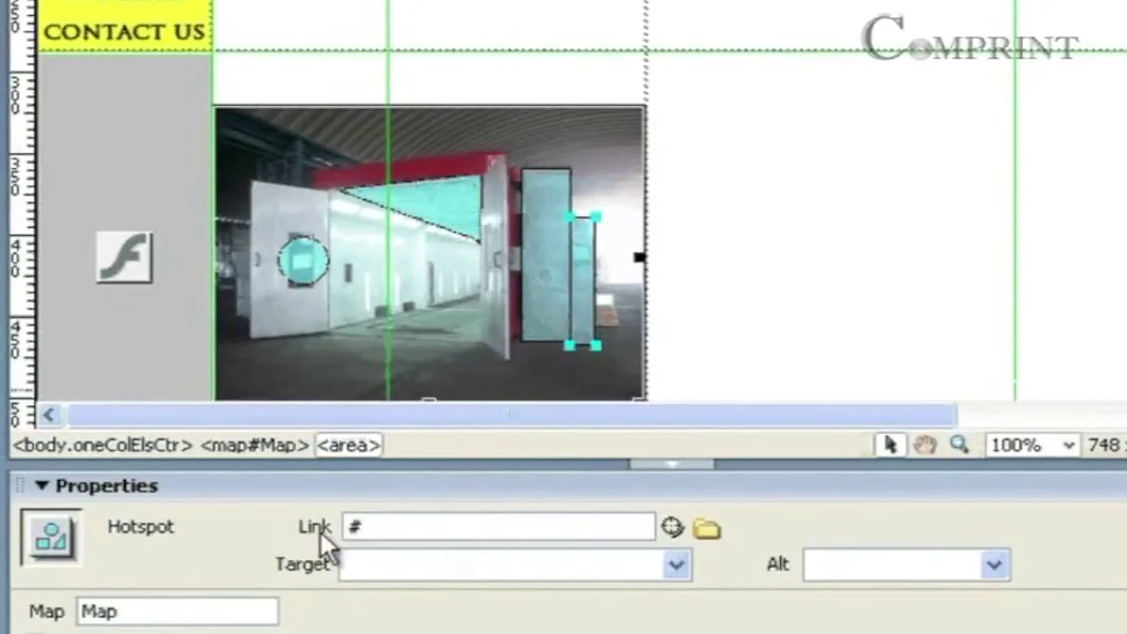
click(705, 530)
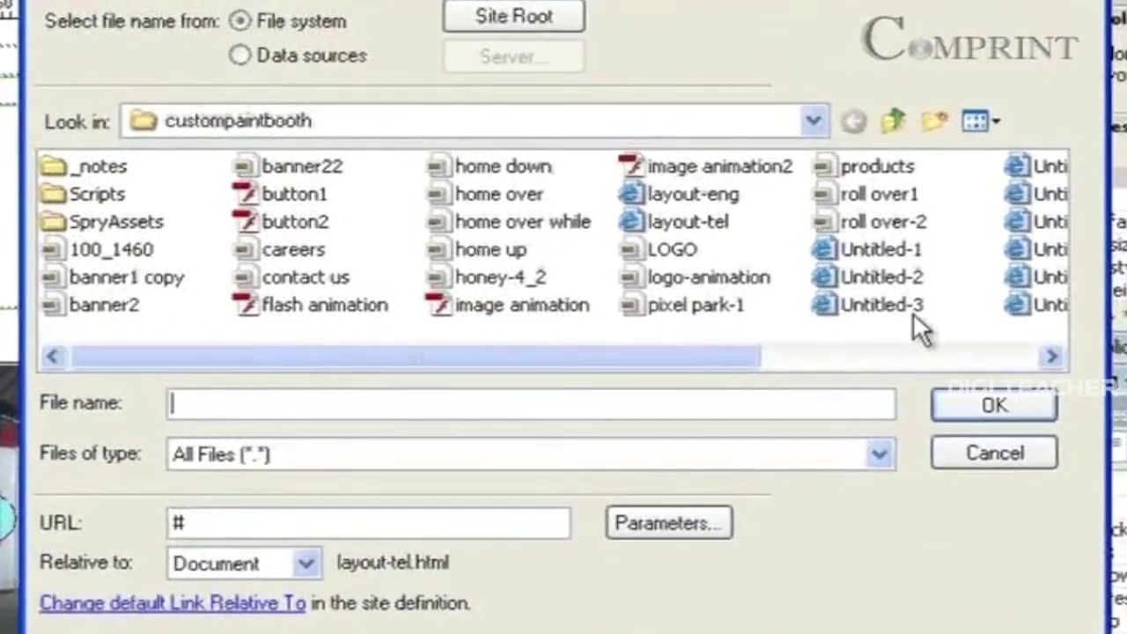
click(912, 311)
click(993, 407)
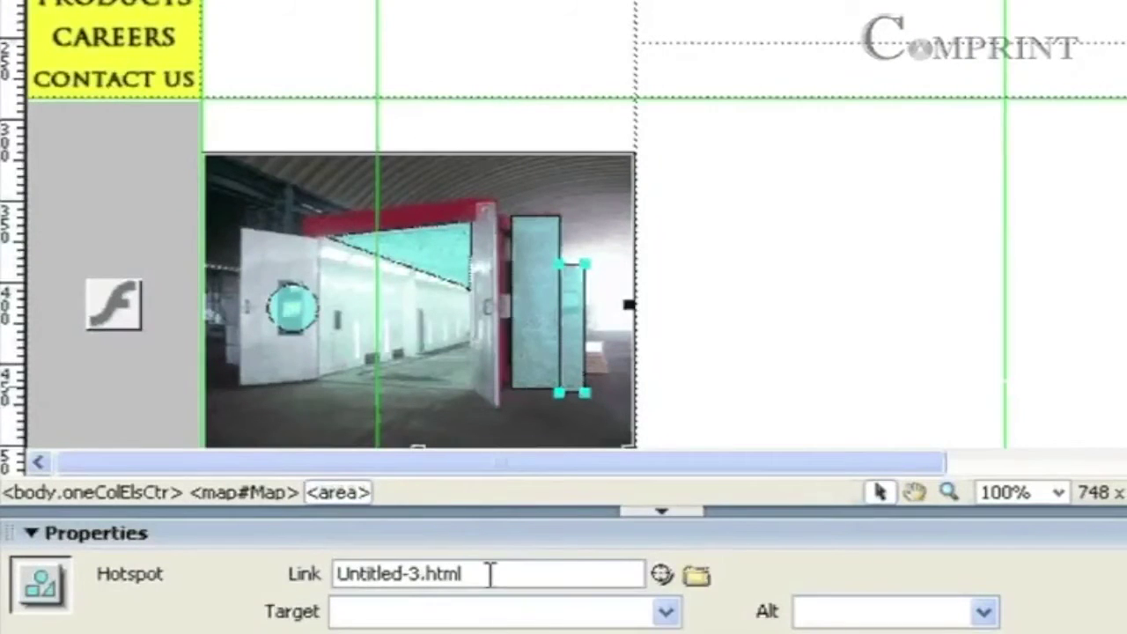
Link the wider rectangular hotspot on the booth image to the file Untitled-2.html.
click(528, 333)
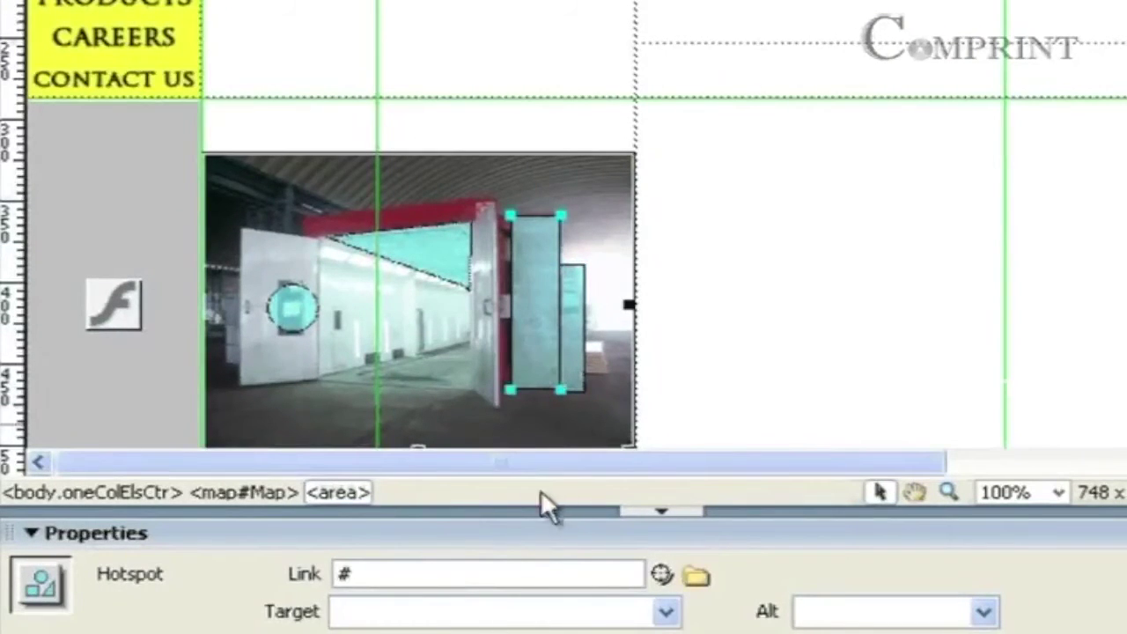
click(696, 574)
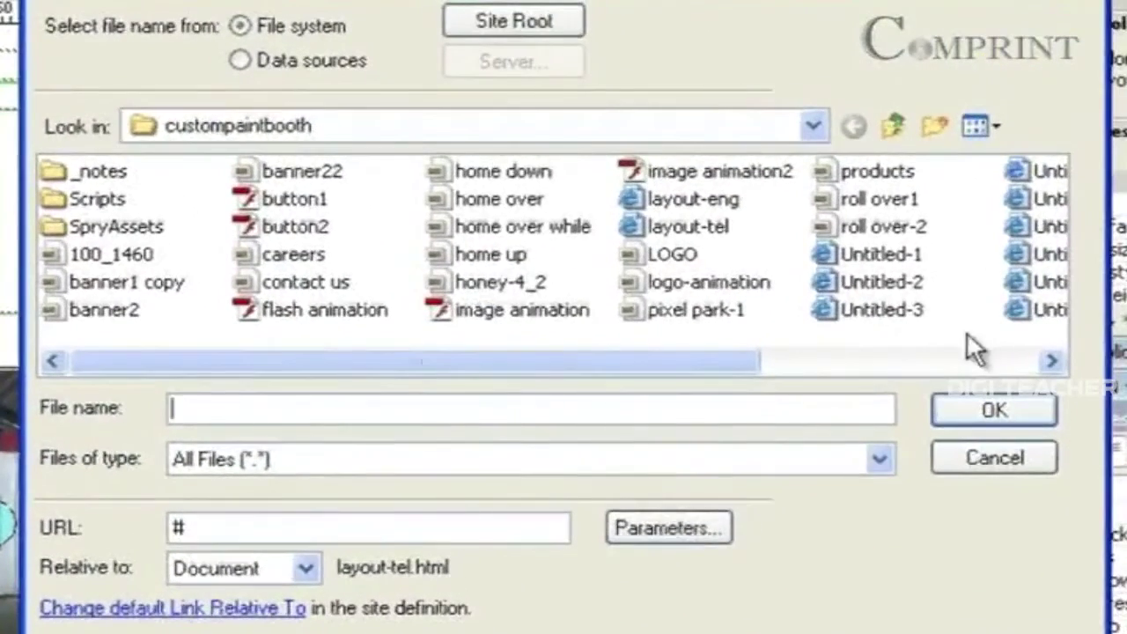
click(1111, 114)
click(946, 407)
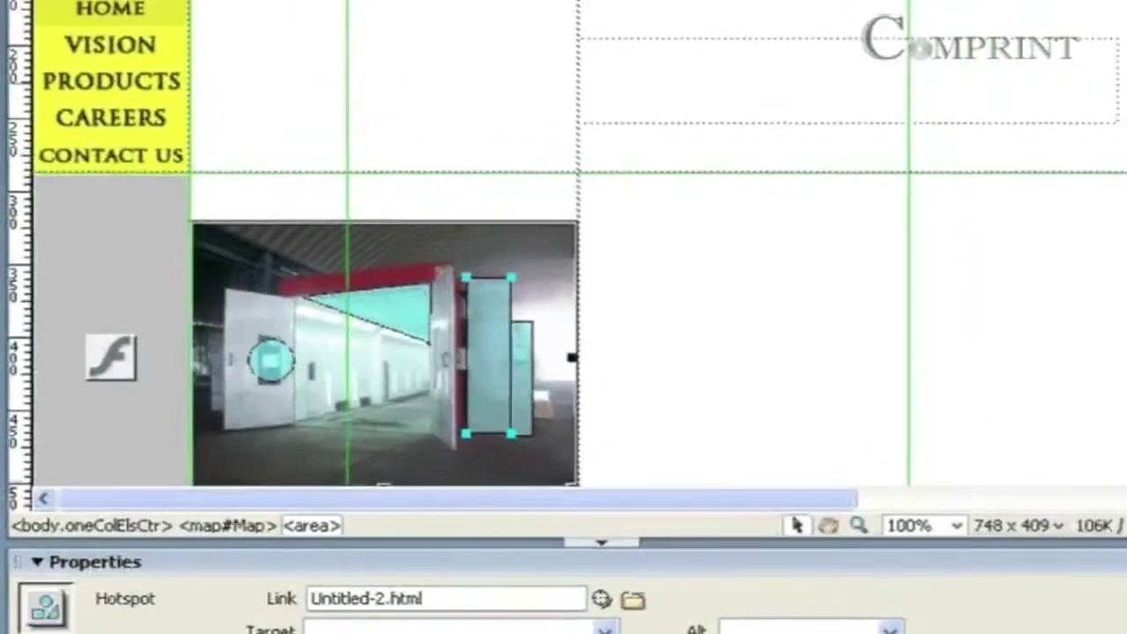
Preview the page in the browser, saving the changes to layout-tel.
click(591, 2)
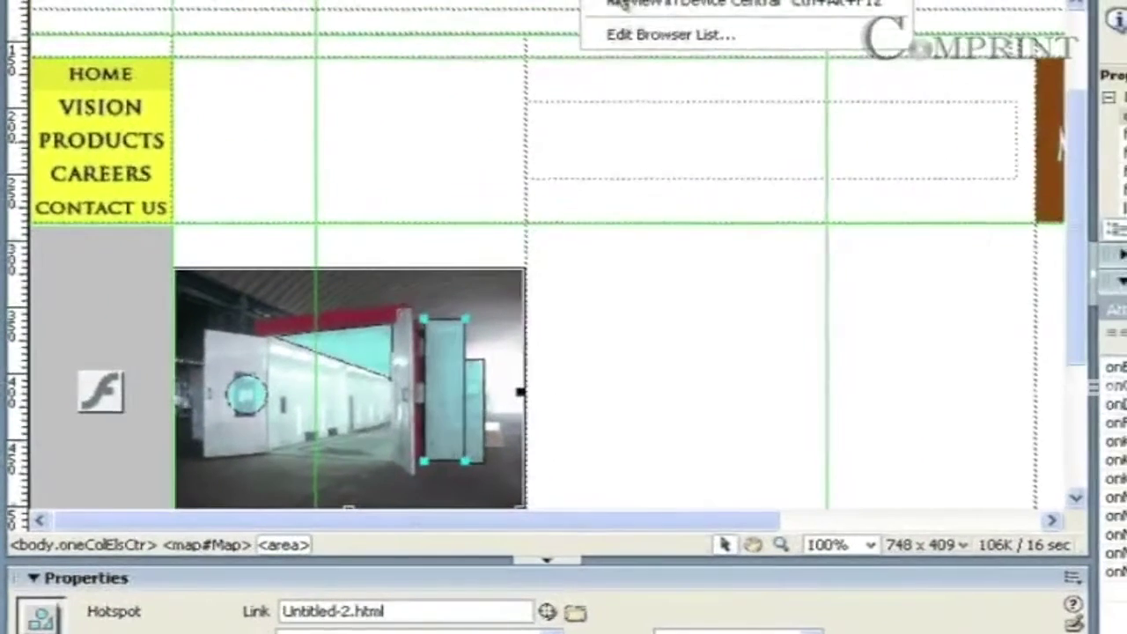
click(615, 2)
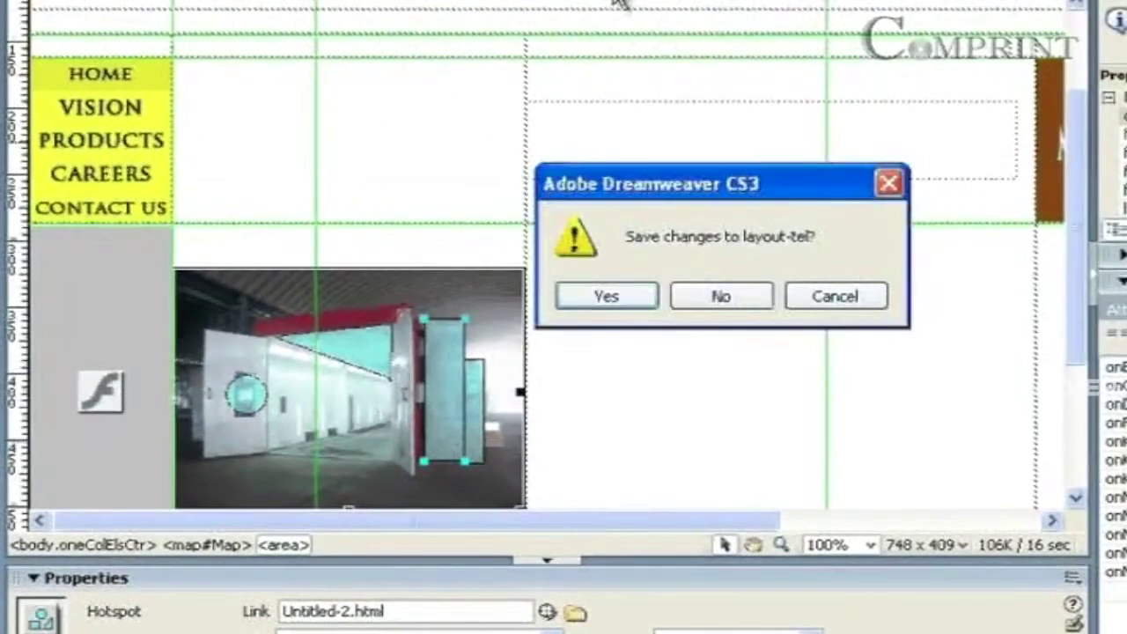
click(634, 295)
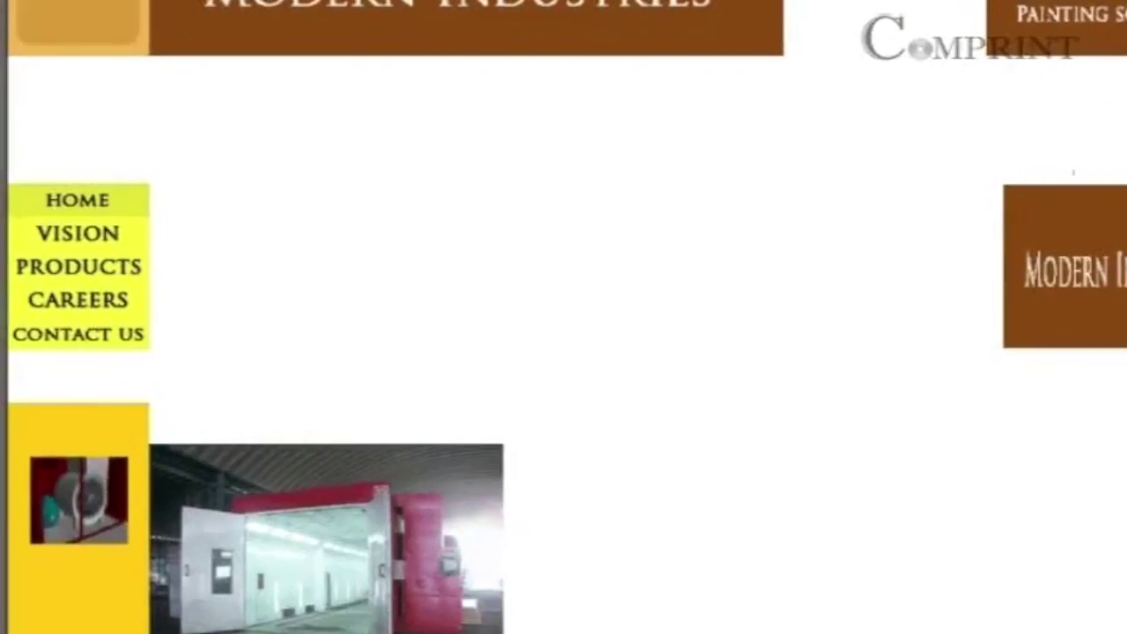